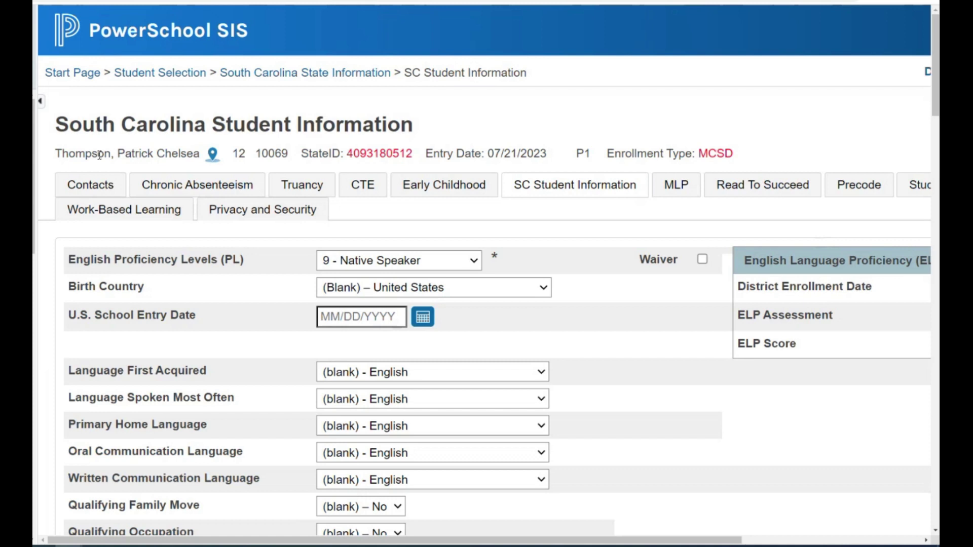
Step: Review the South Carolina Student Information page and the True Grade options, leaving True Grade unchanged
drag(57, 126, 429, 120)
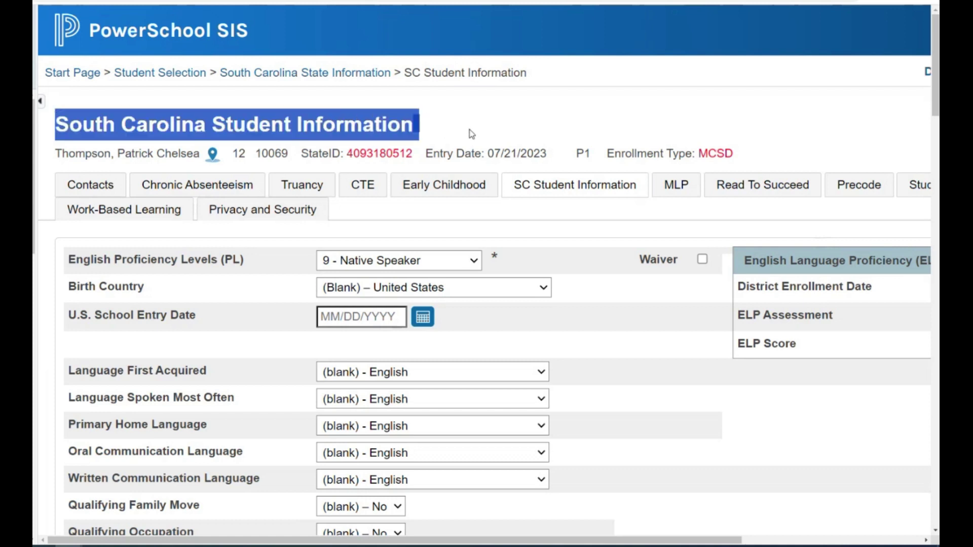
scroll(460, 188, down, 6)
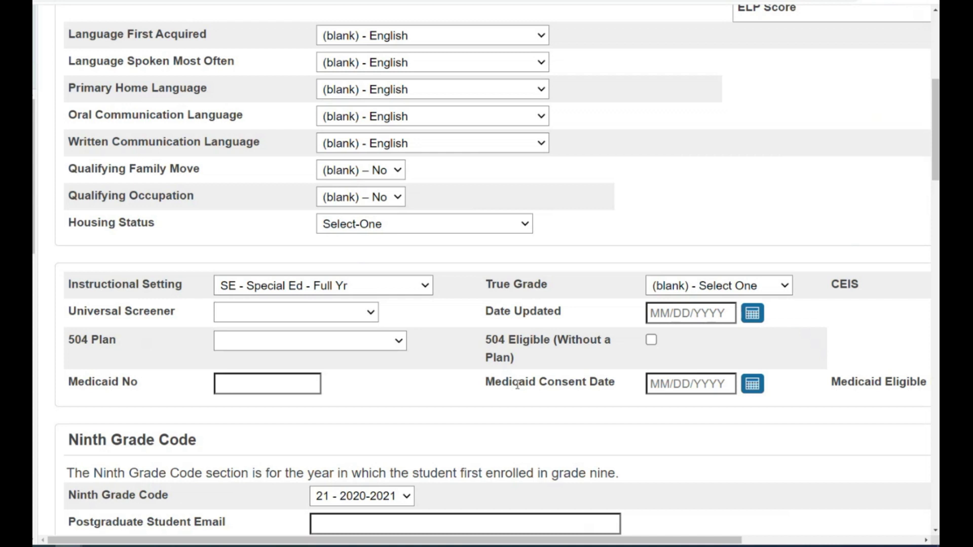
click(718, 285)
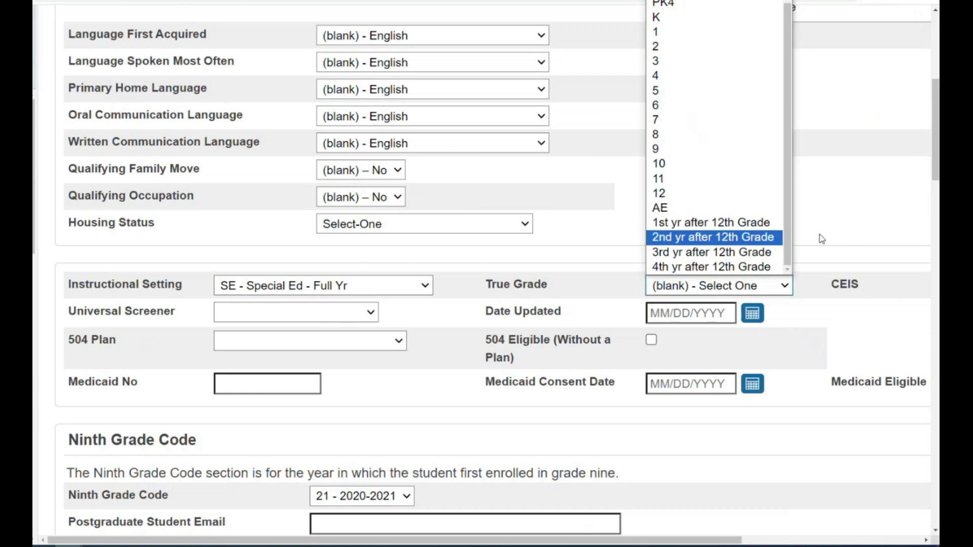
click(483, 313)
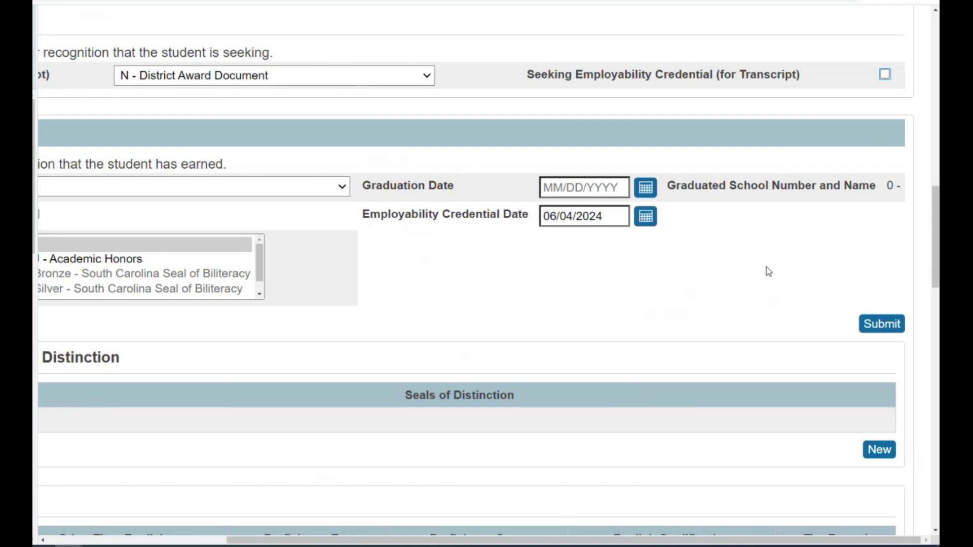
Step: Check Seeking Employability Credential (for Transcript) and keep the credential date at 06/04/2024
drag(528, 74, 713, 75)
click(886, 76)
click(872, 107)
drag(361, 215, 530, 218)
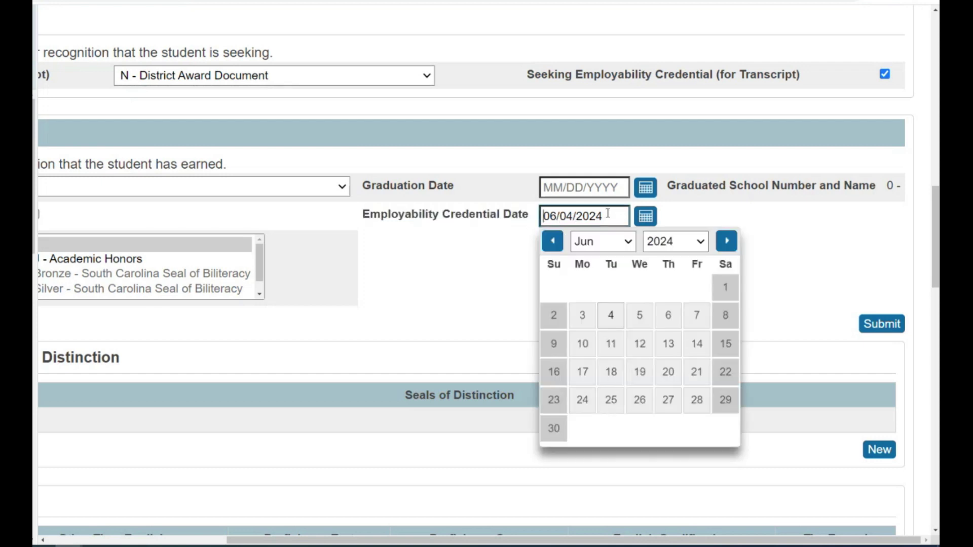
click(699, 215)
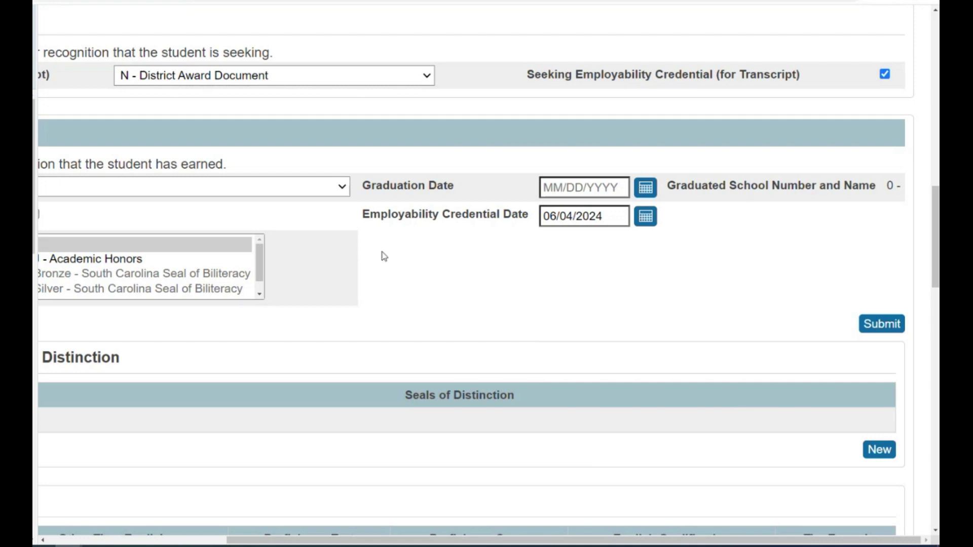
scroll(704, 229, up, 5)
scroll(705, 229, left, 4)
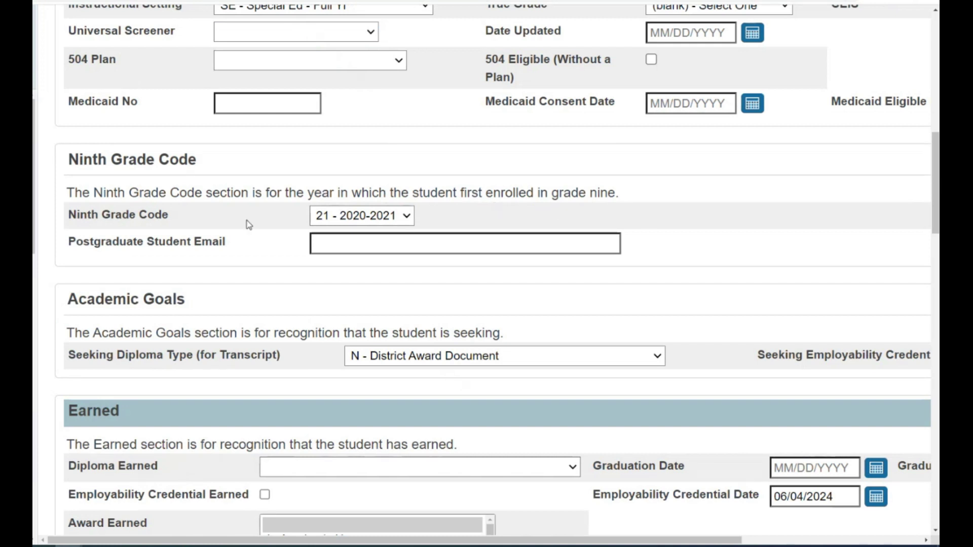
Step: Paste the student's postgraduate email address into the Postgraduate Student Email field
drag(67, 240, 263, 255)
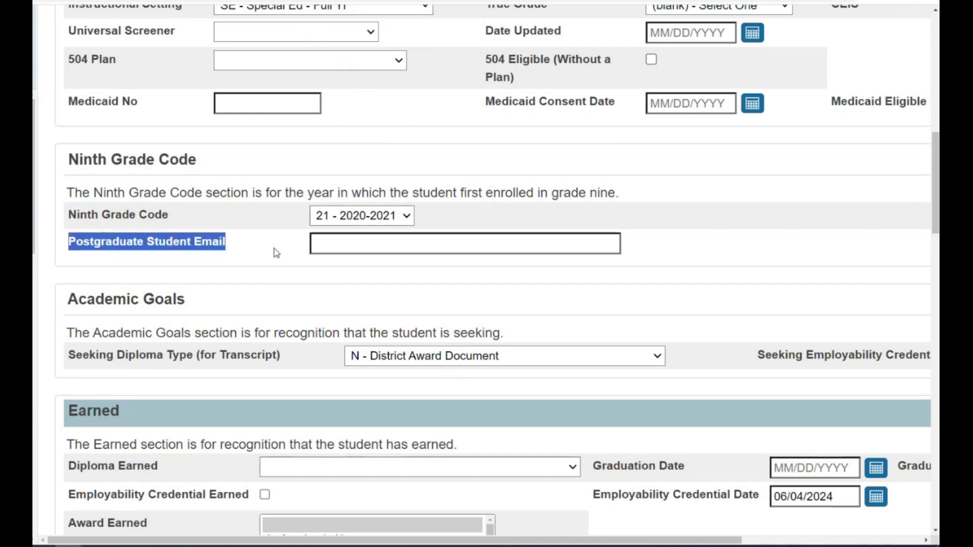
click(355, 244)
key(ctrl+v)
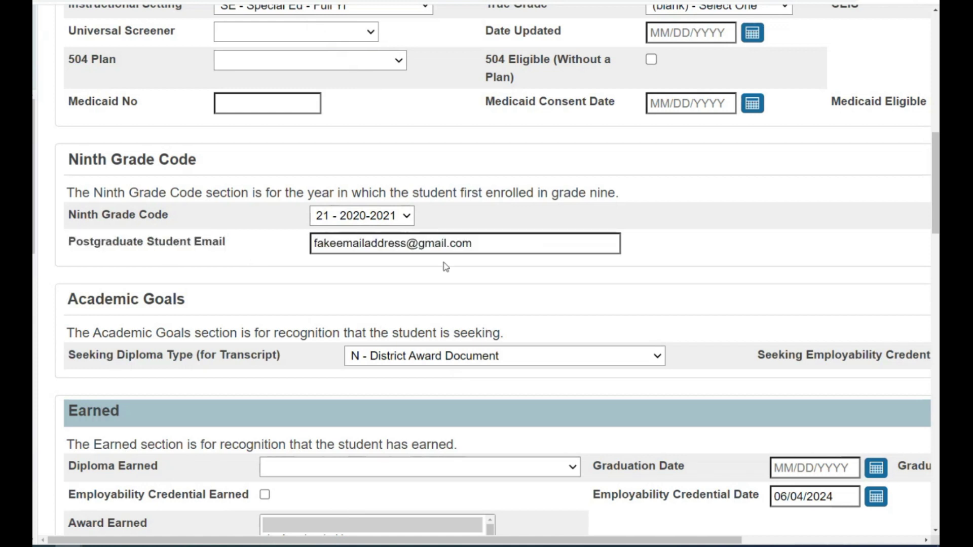
drag(418, 244, 483, 247)
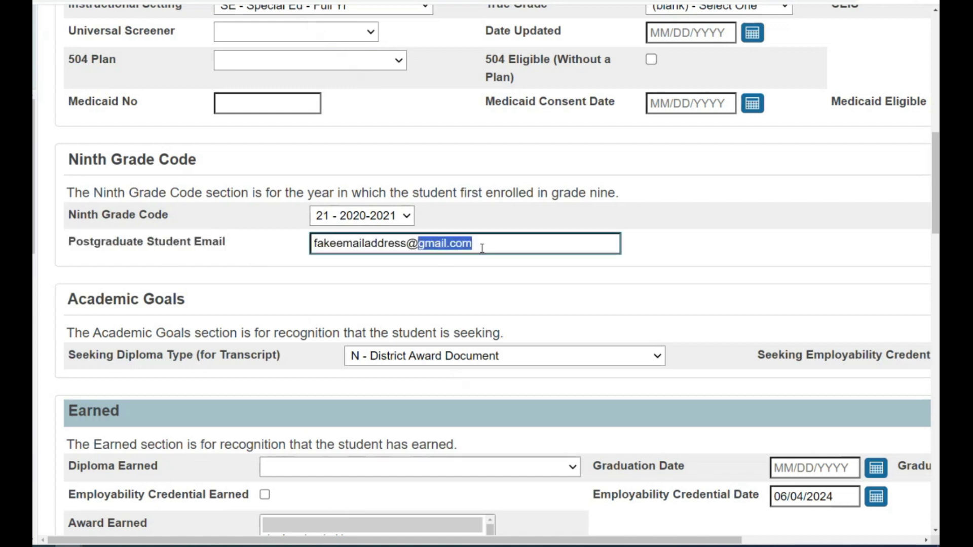
click(481, 285)
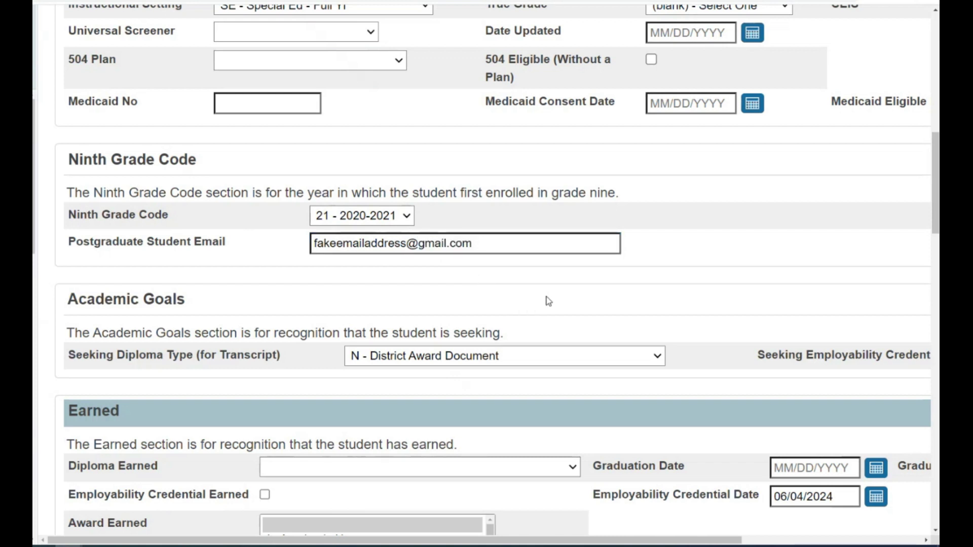
scroll(548, 301, up, 1)
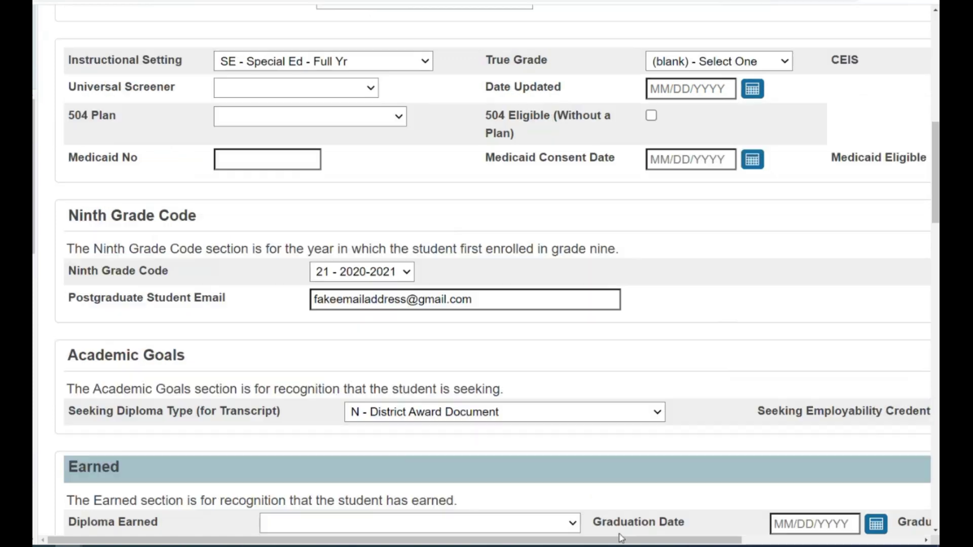
drag(621, 541, 800, 540)
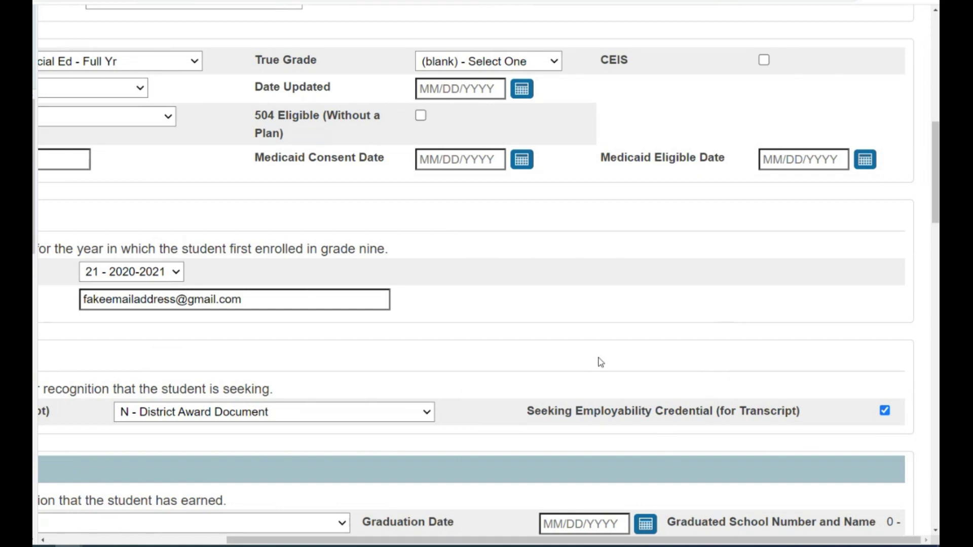
scroll(600, 363, down, 4)
scroll(600, 342, up, 3)
drag(528, 354, 713, 351)
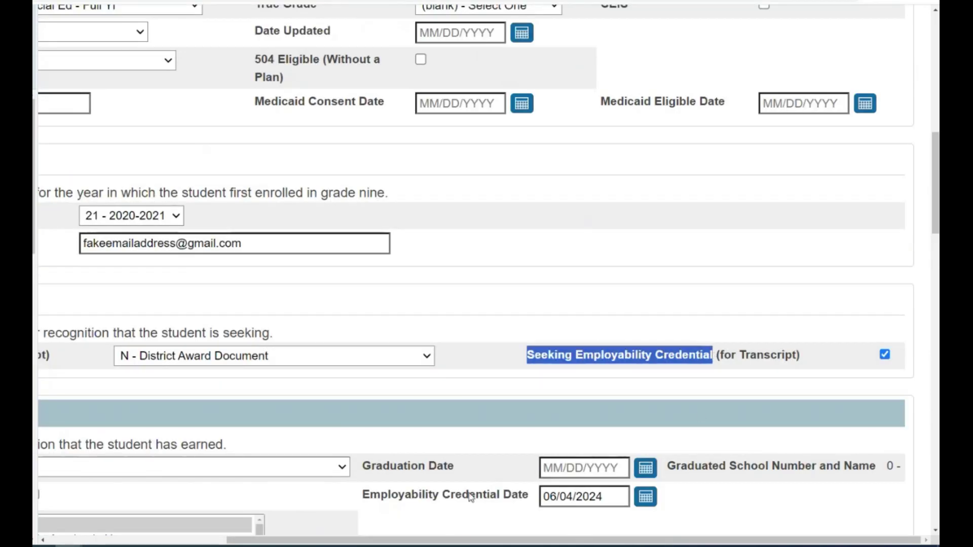
drag(360, 495, 530, 497)
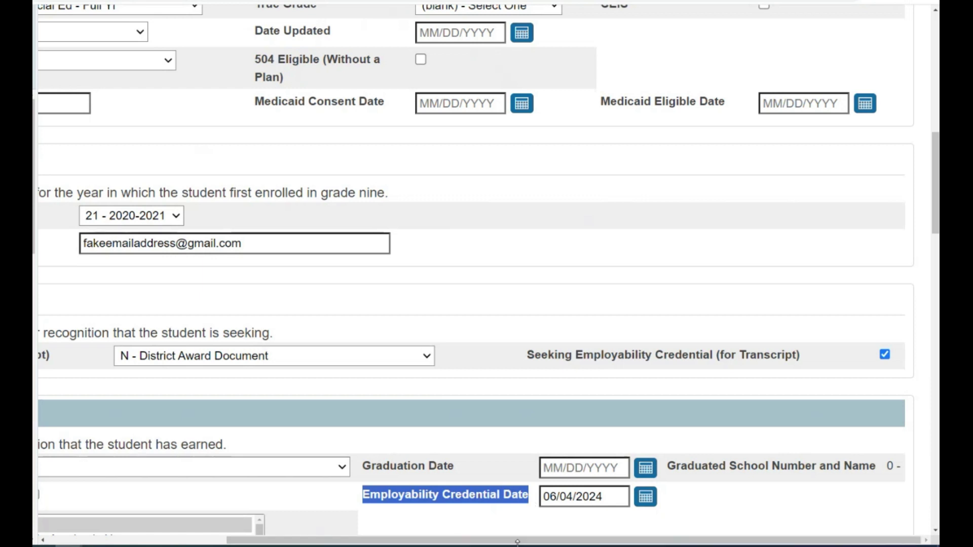
drag(519, 543, 340, 542)
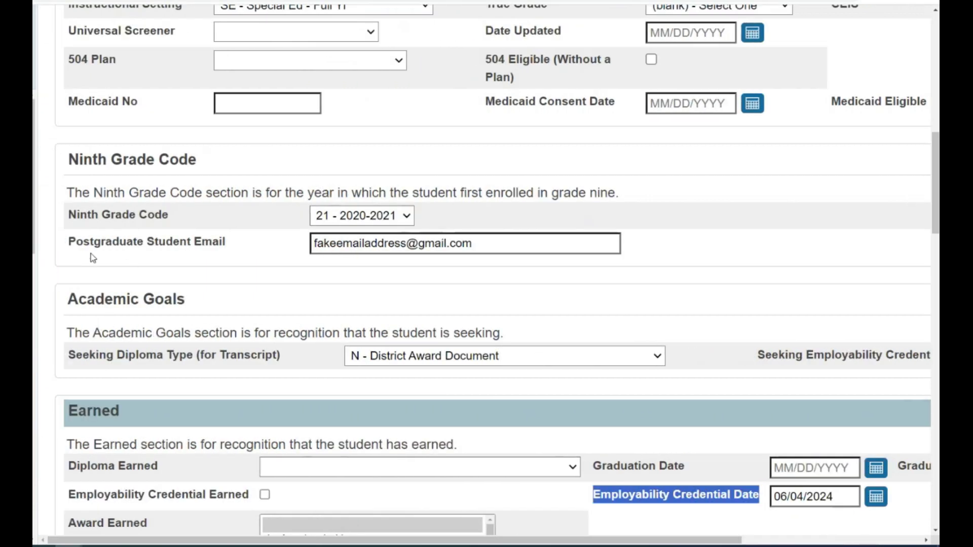
drag(69, 240, 232, 243)
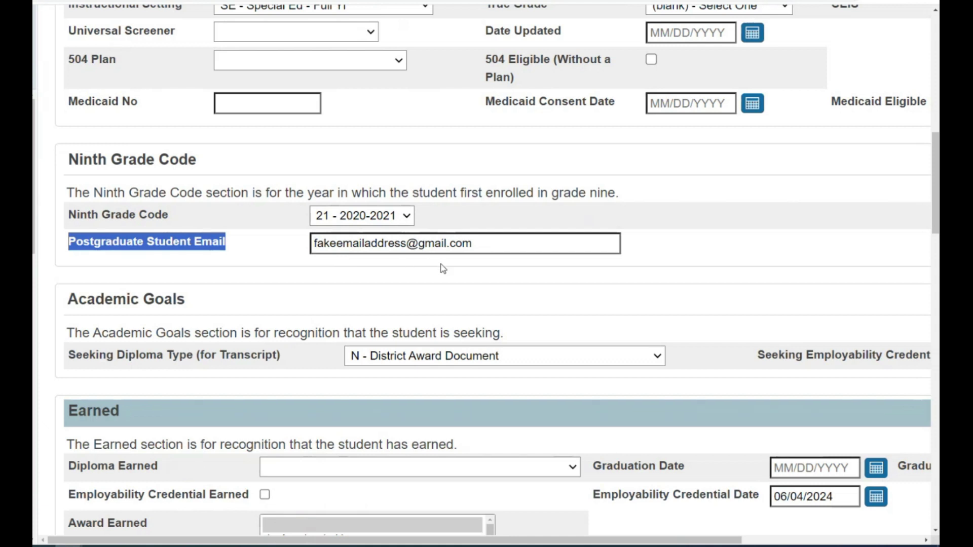
click(276, 279)
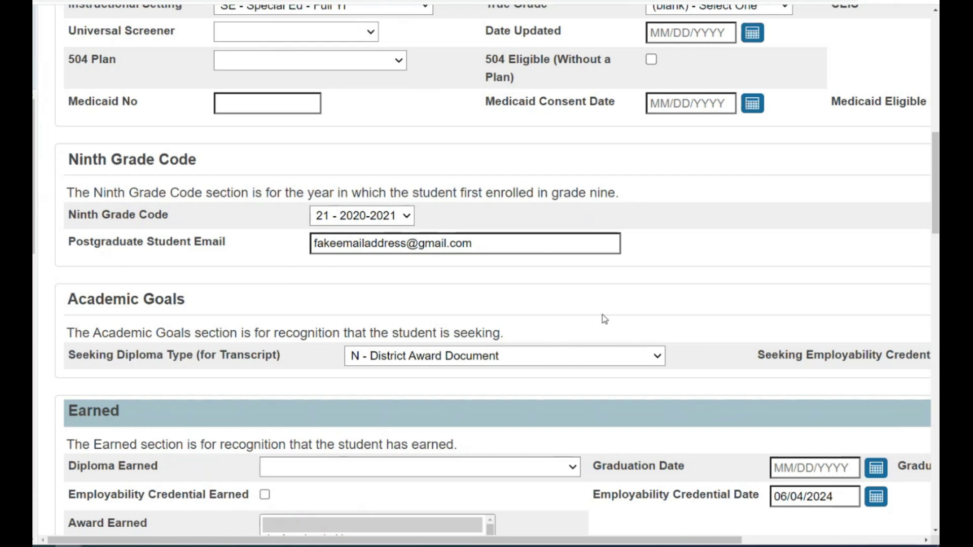
Step: Submit the student's SC information changes from the bottom of the page until saving is confirmed
scroll(604, 319, down, 15)
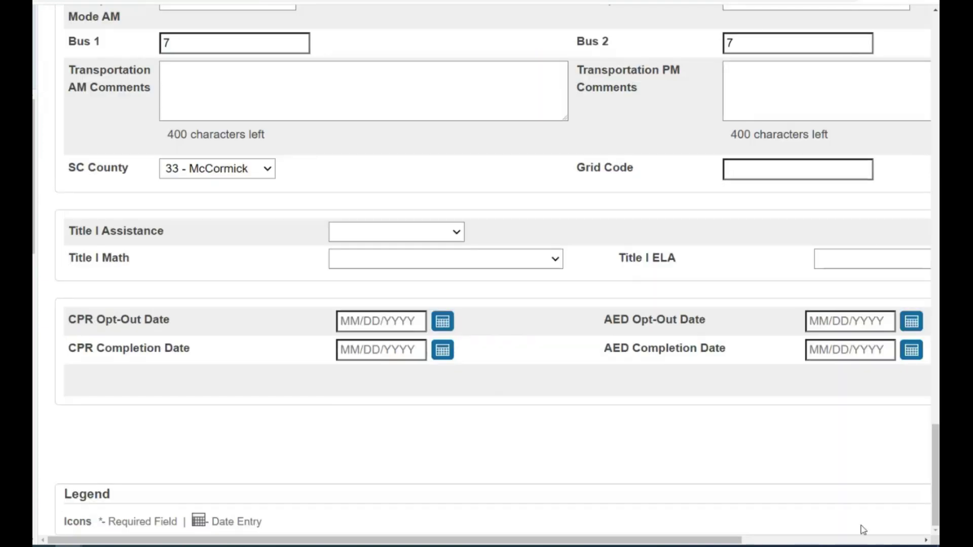
scroll(863, 529, right, 5)
click(891, 432)
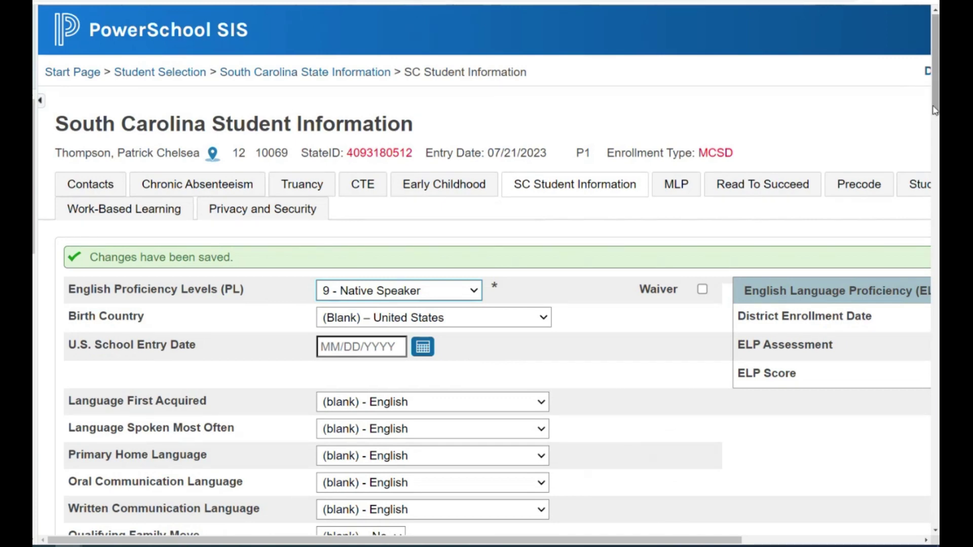
drag(935, 111, 935, 149)
scroll(486, 273, down, 5)
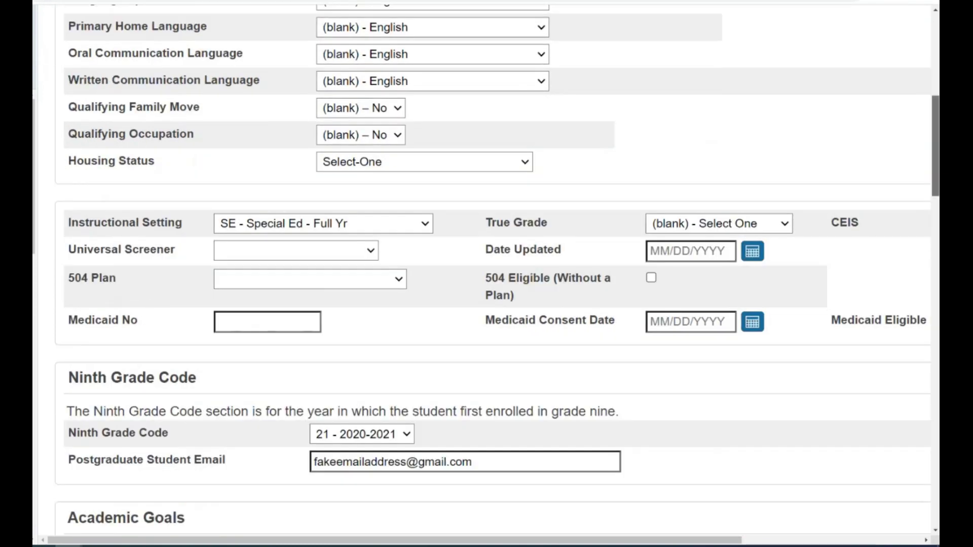
scroll(929, 250, down, 8)
drag(933, 243, 915, 541)
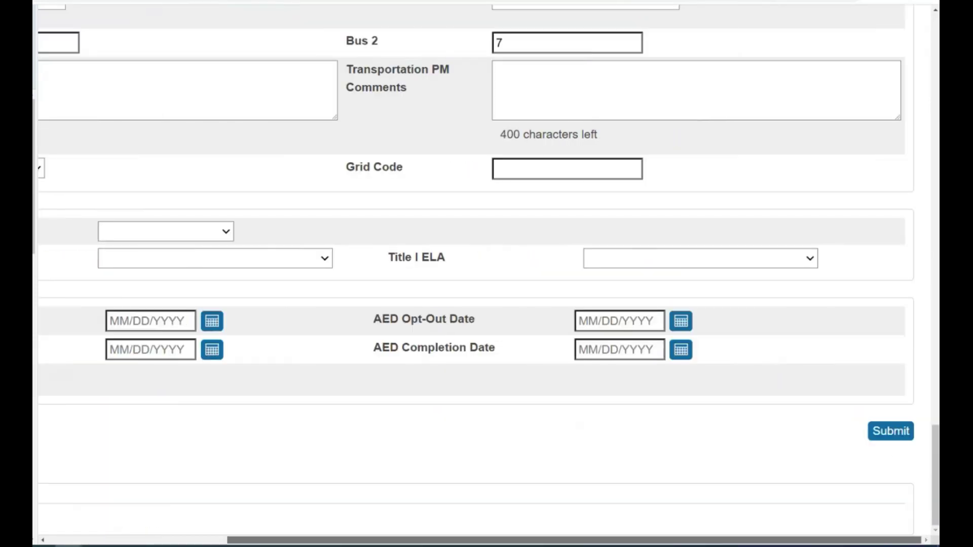
click(888, 431)
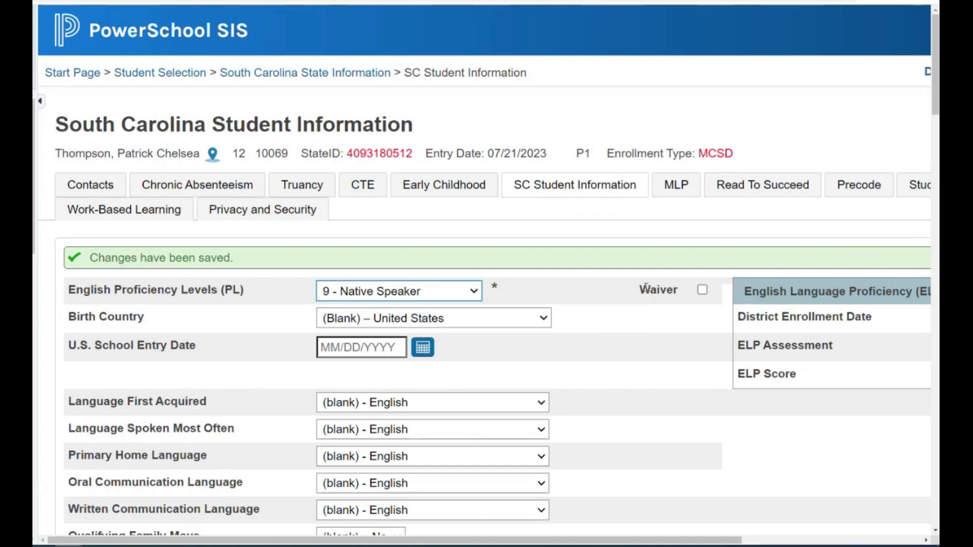
scroll(644, 293, down, 15)
drag(69, 358, 136, 357)
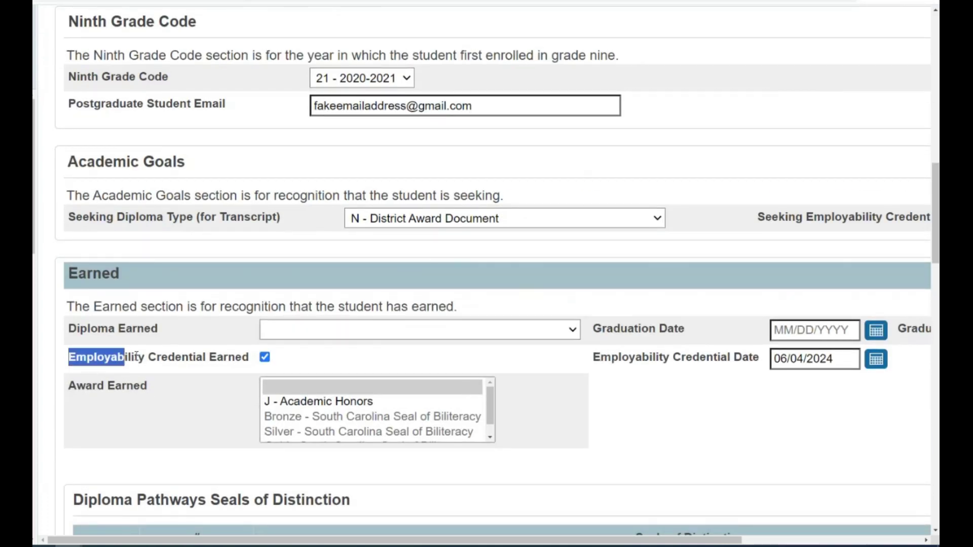
click(202, 380)
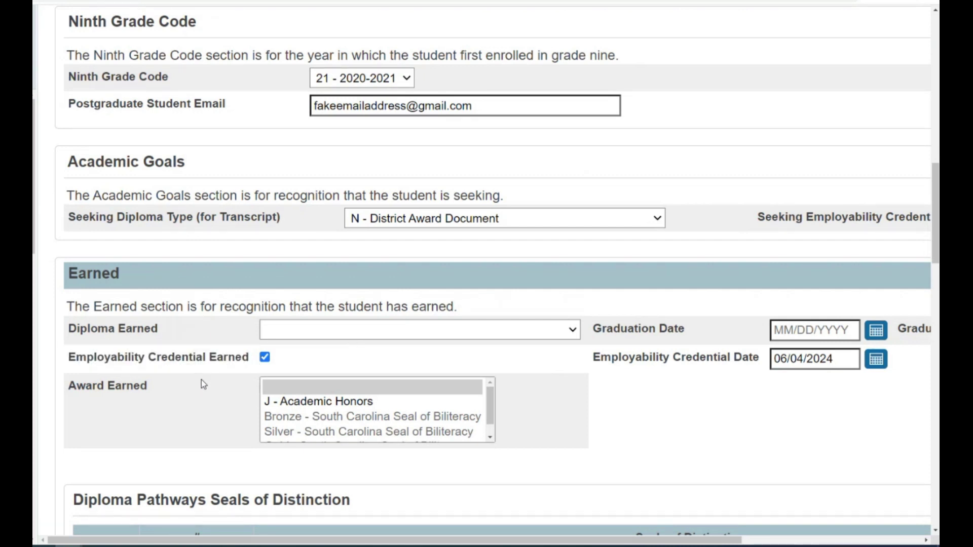
drag(592, 357, 760, 359)
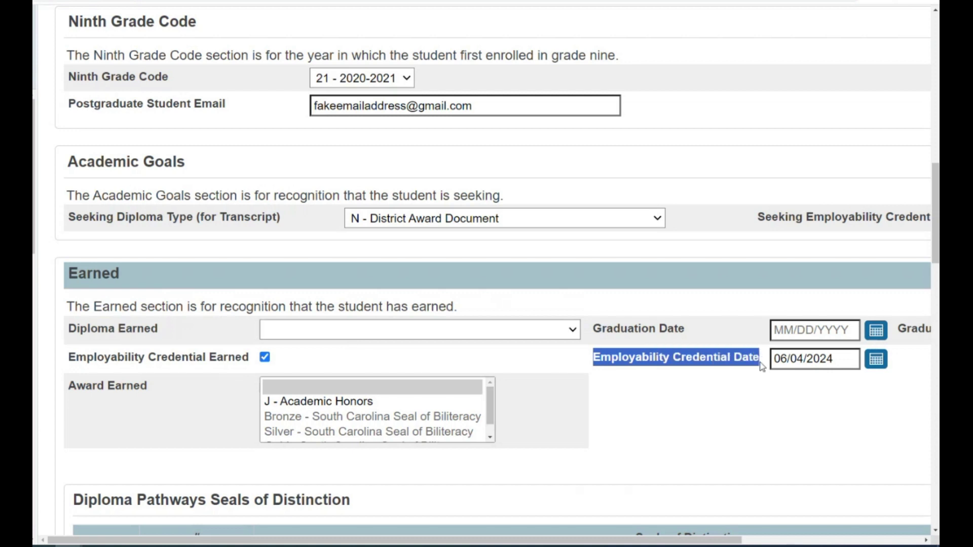